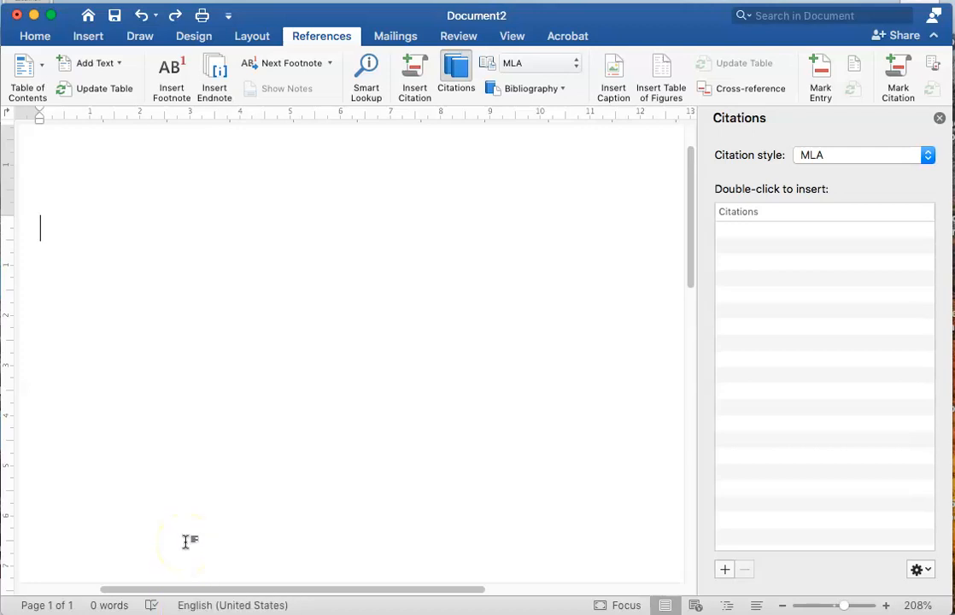
Write "Blah blah blah:" in the blank document and leave an empty line below it
text(blah b)
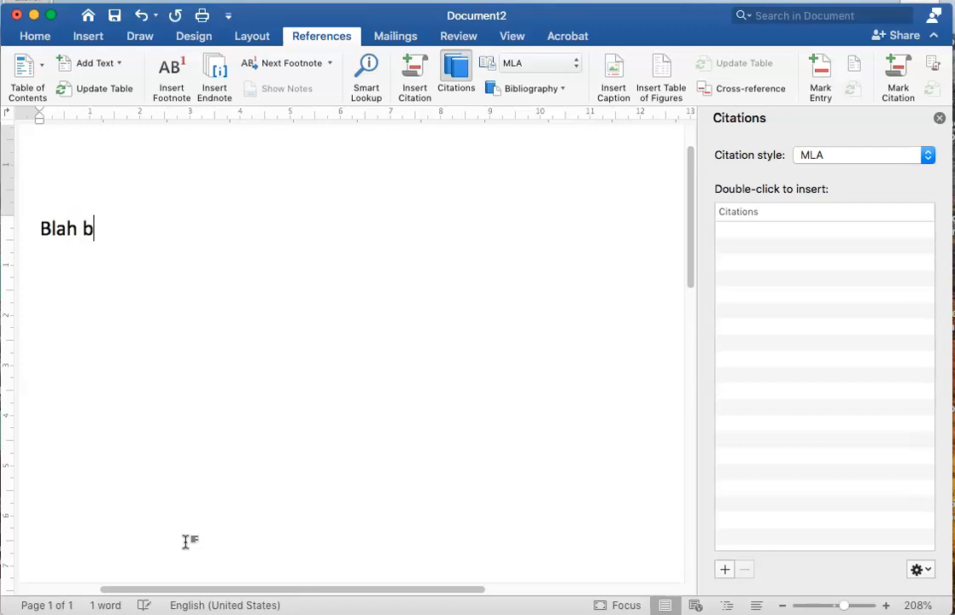
text(lah blah)
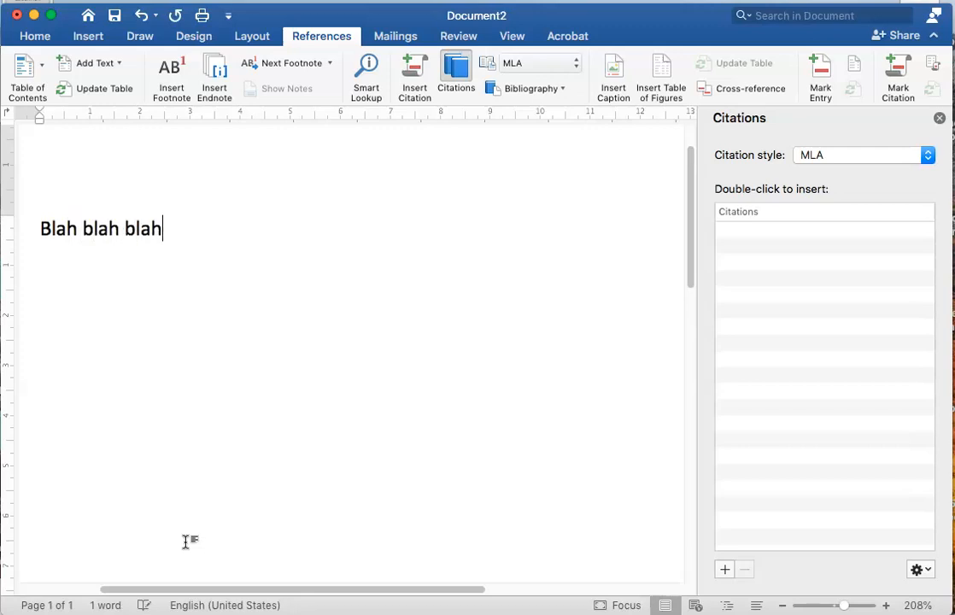
text(,)
key(BackSpace)
text(:)
key(Return)
key(Return)
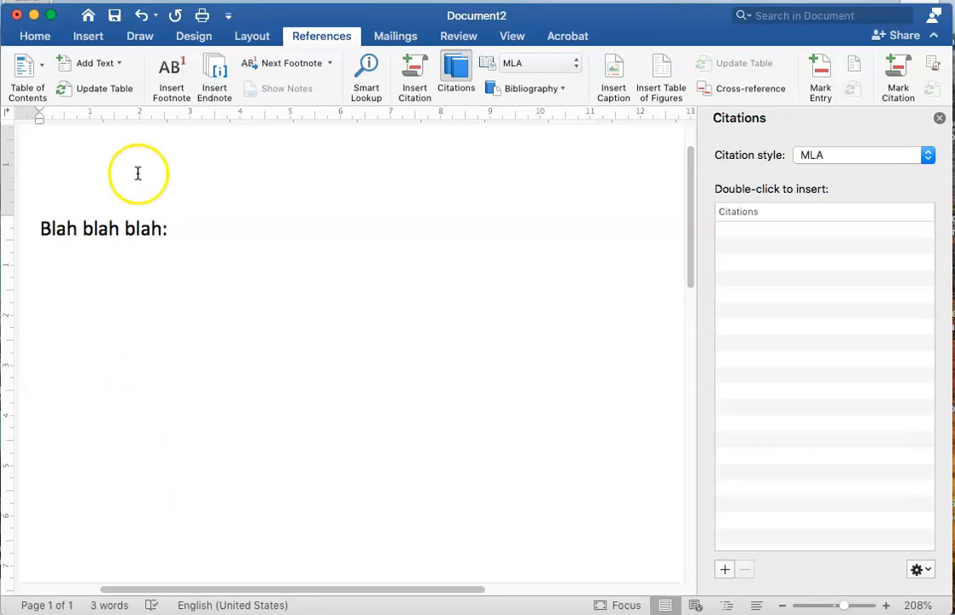
Start a new citation source of type Book and enter the first author's last and first names
click(41, 38)
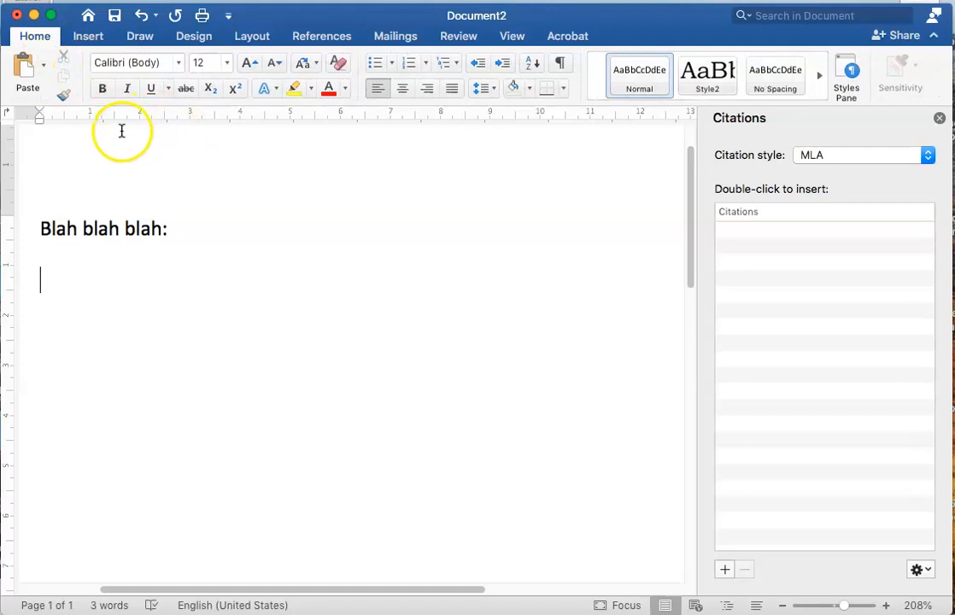
click(318, 38)
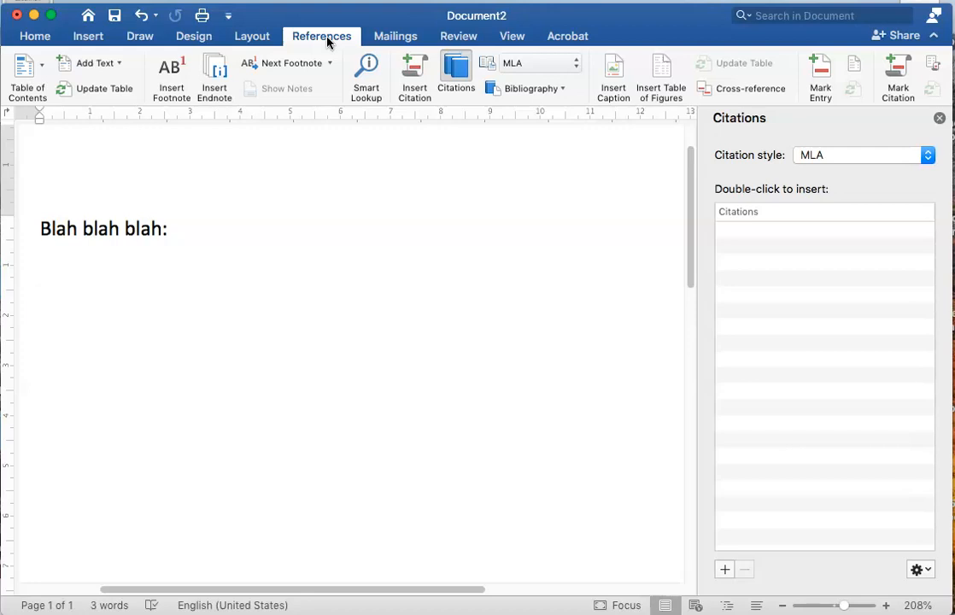
click(322, 40)
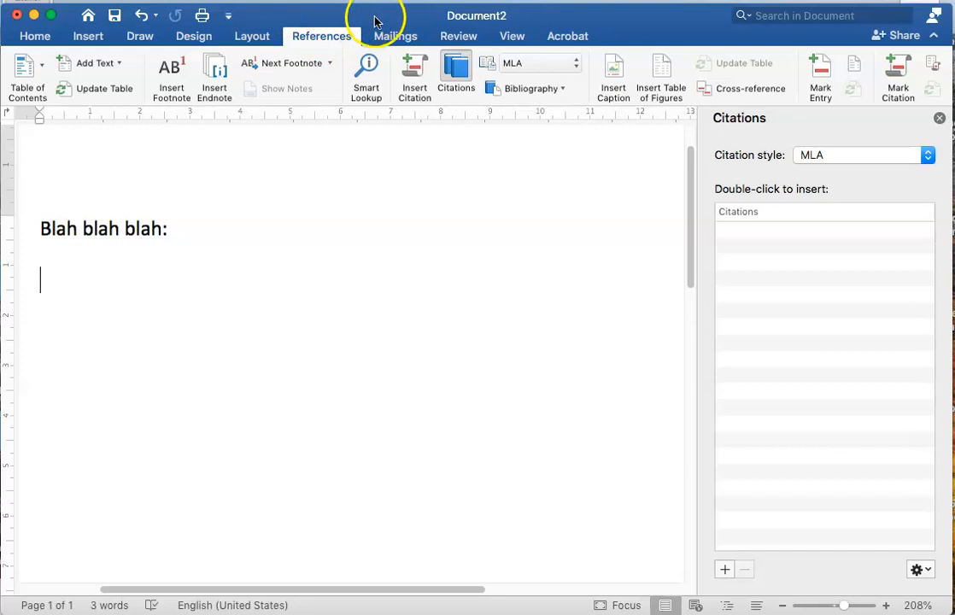
click(415, 75)
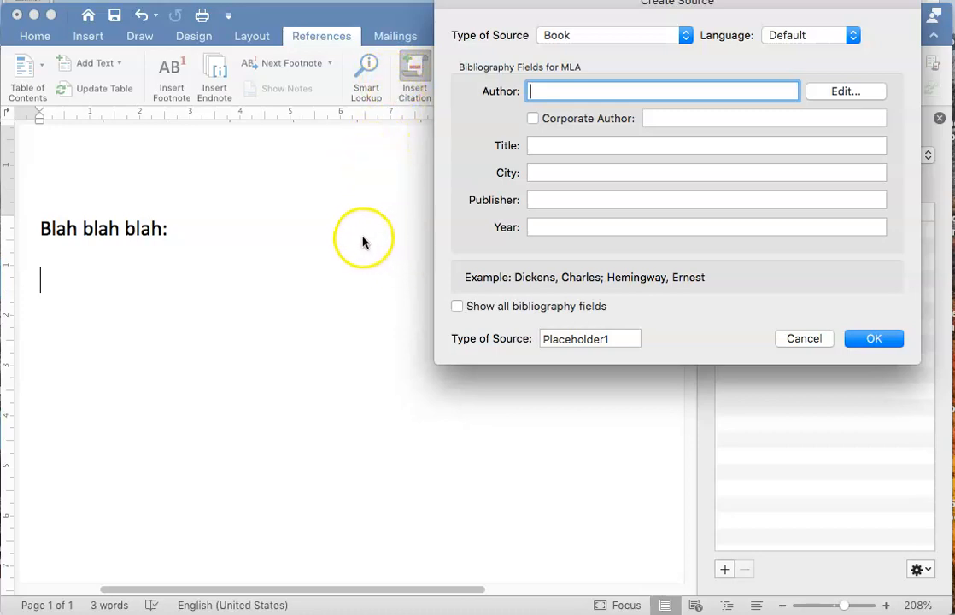
drag(577, 0, 314, 150)
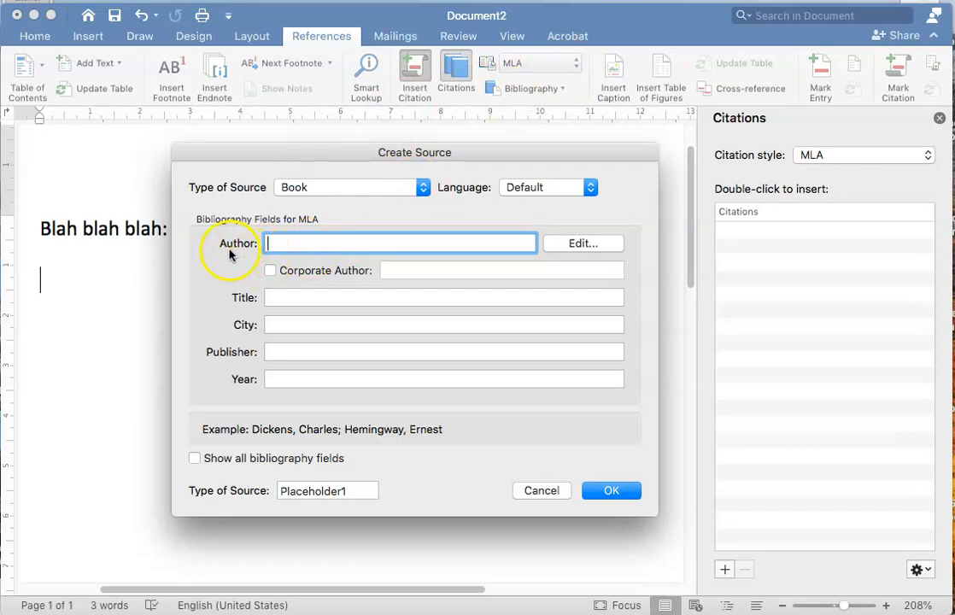
click(592, 245)
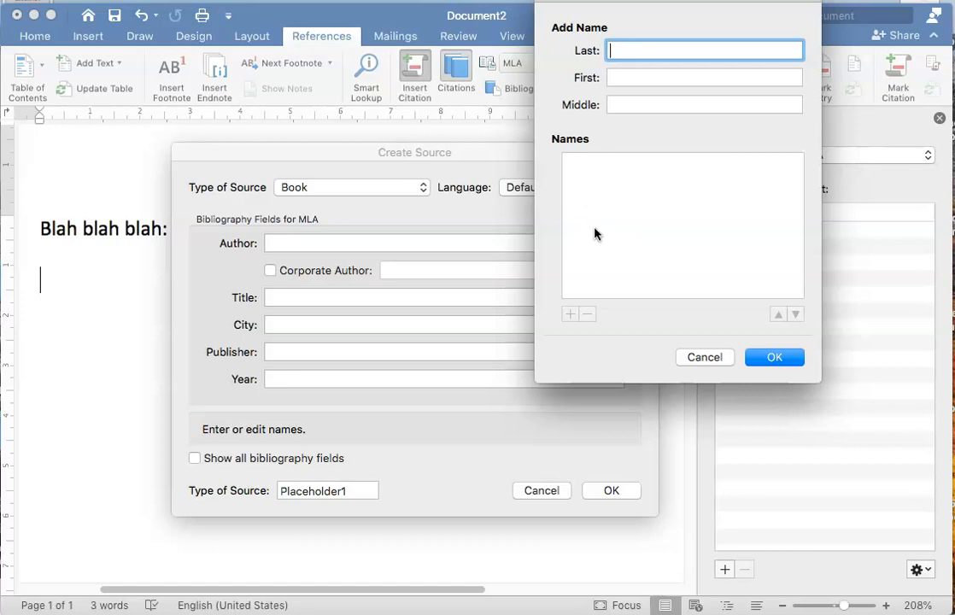
text(Rothstein)
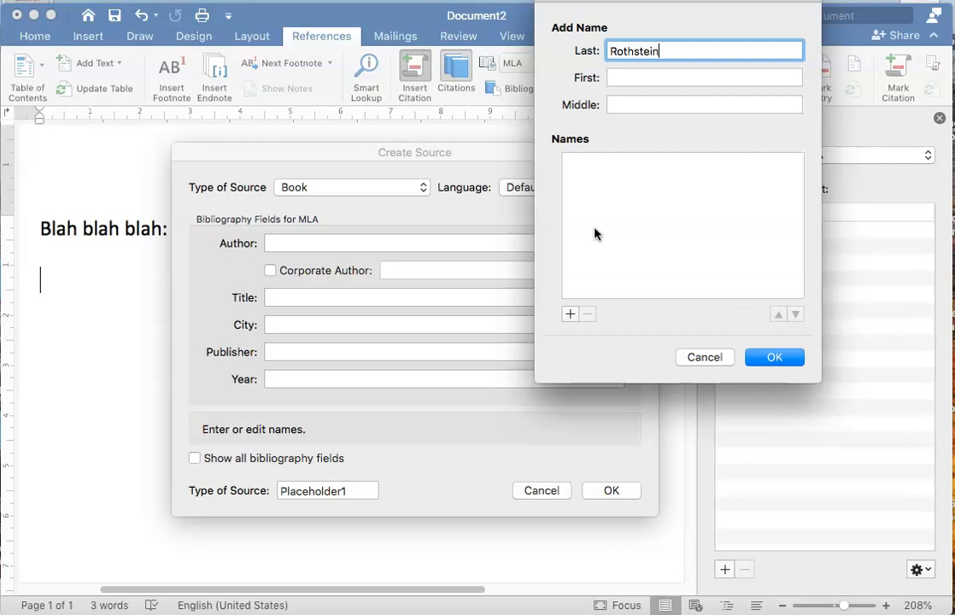
key(Tab)
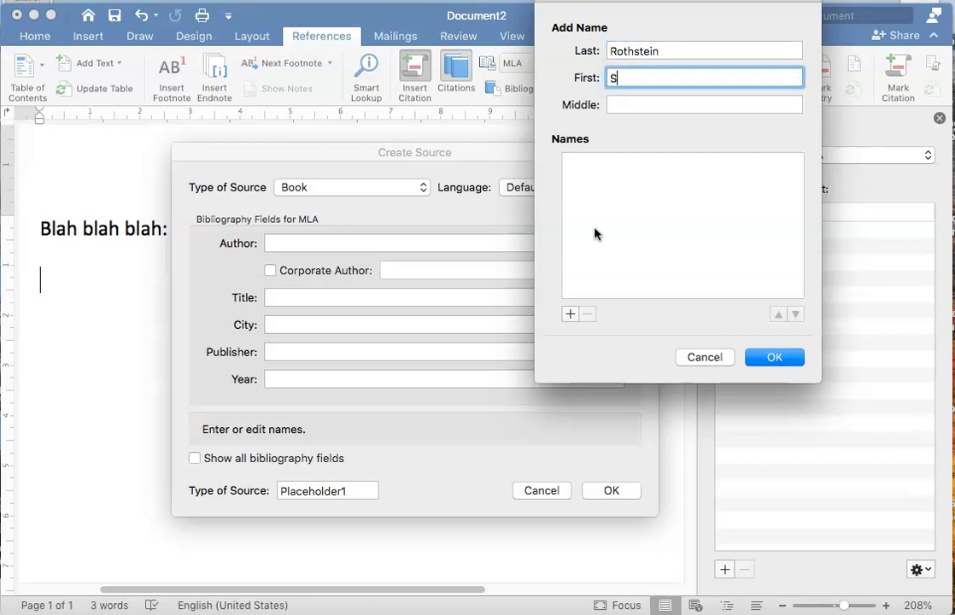
text(Dan)
click(776, 358)
Add the second author's last and first names to the book source
click(603, 241)
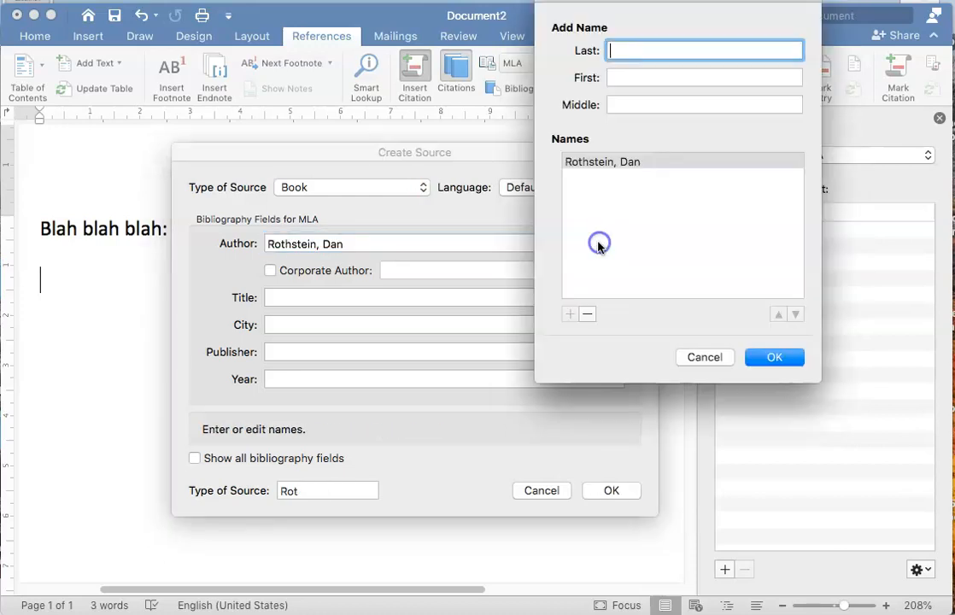
click(628, 51)
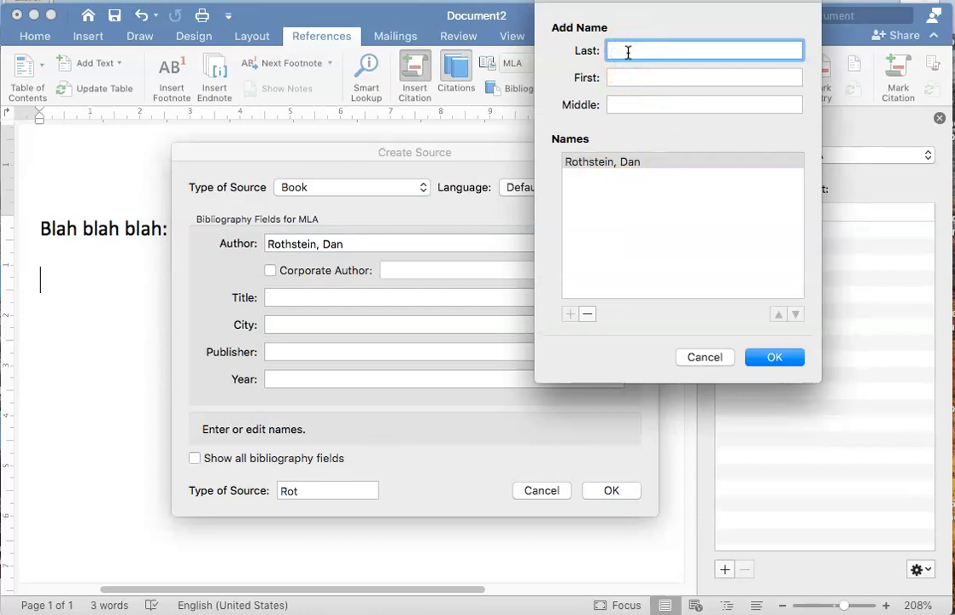
text(Santana)
key(Tab)
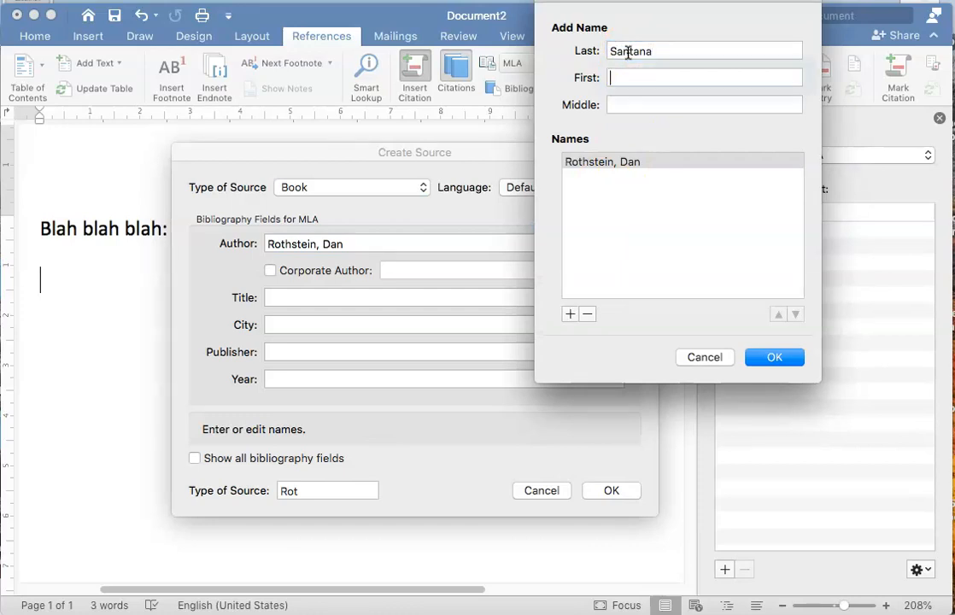
text(Luz)
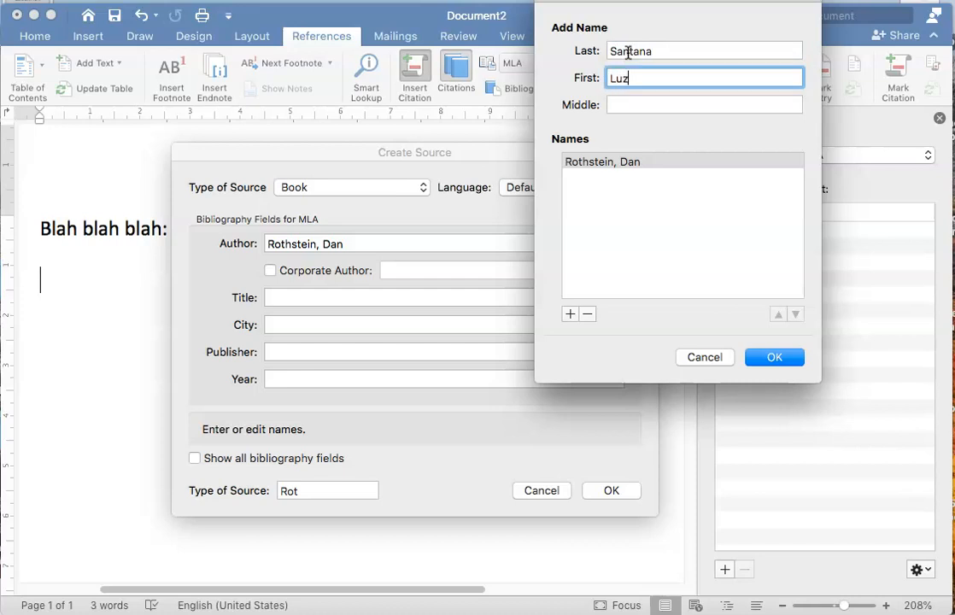
click(790, 357)
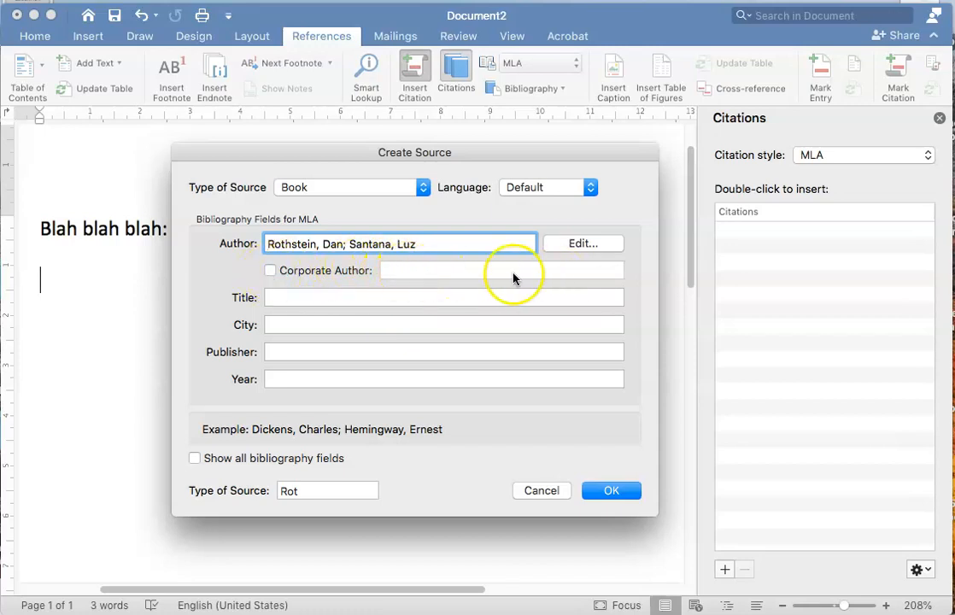
Show all bibliography fields and enter the title "Make Just ONe Change: Teach students to ask their own questions"
click(320, 298)
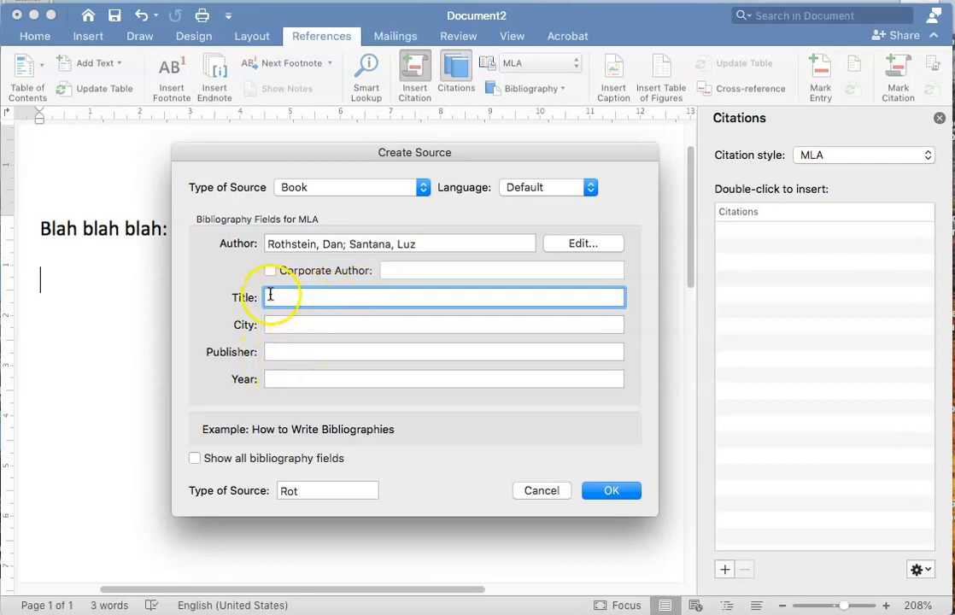
click(196, 459)
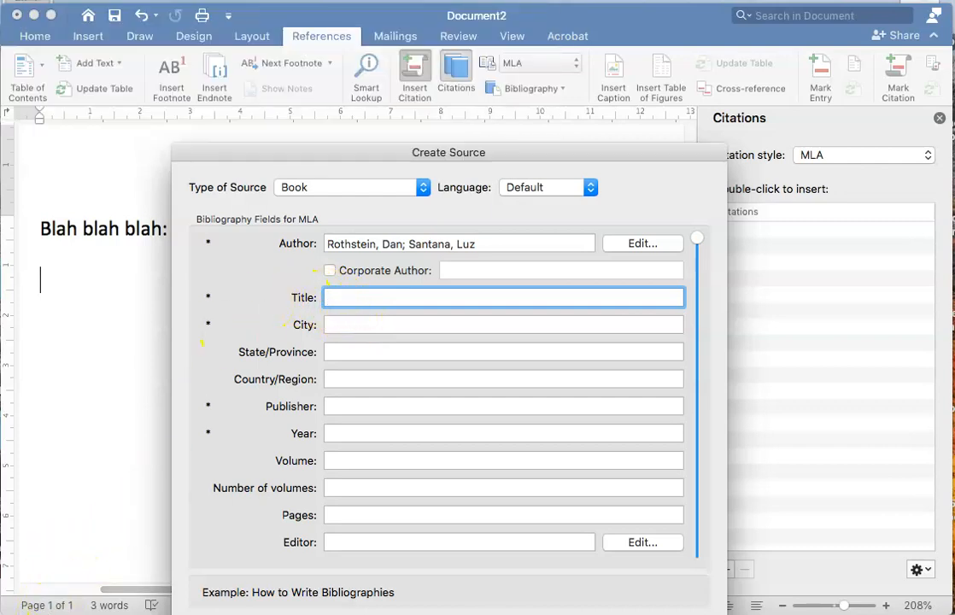
drag(257, 161, 280, 131)
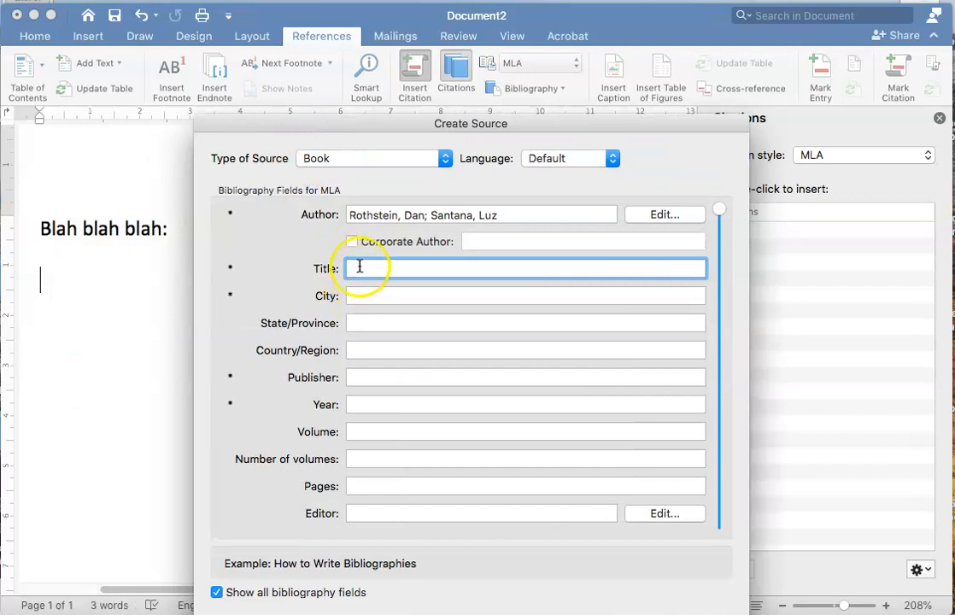
text(Make Jus)
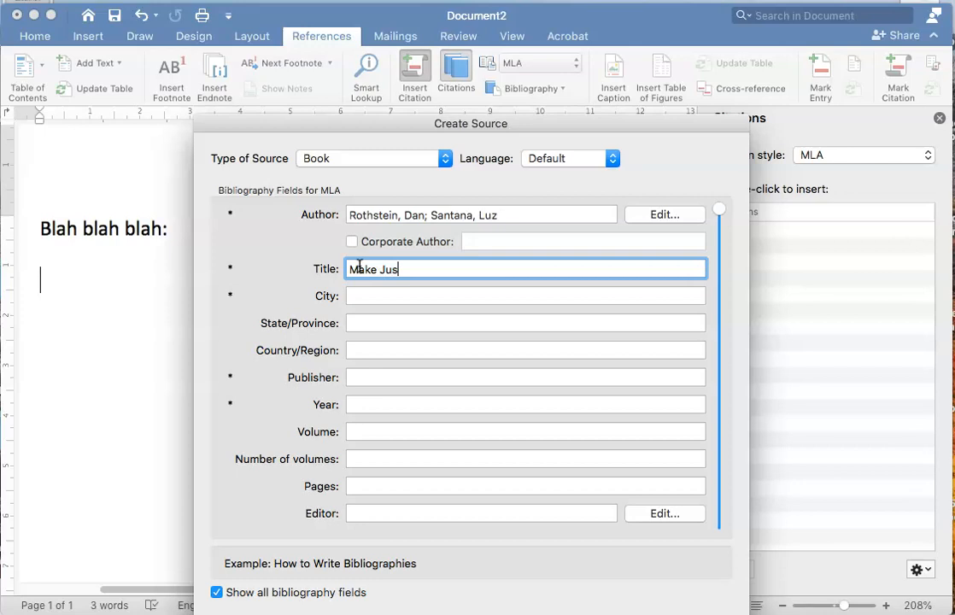
text(t ONe Change)
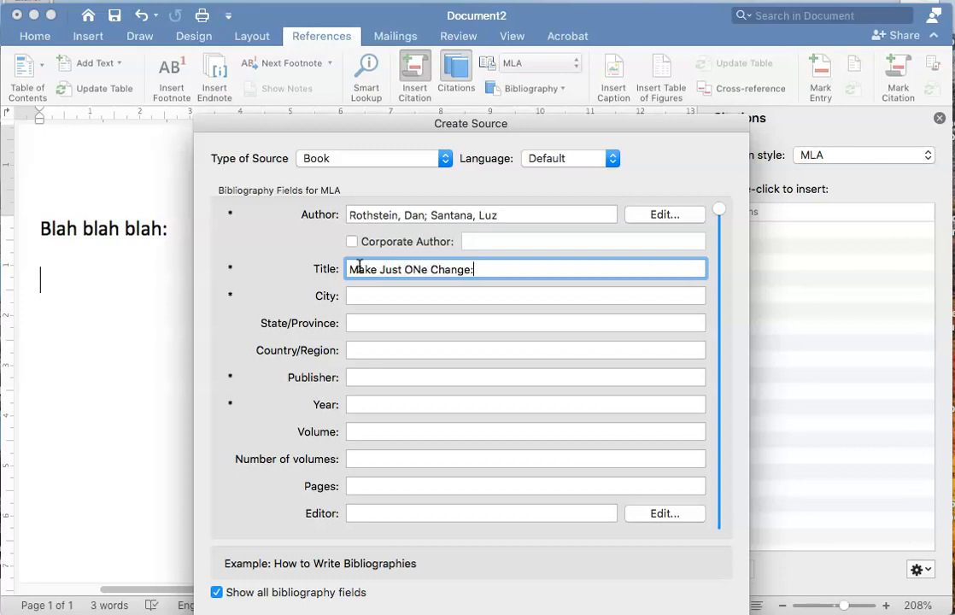
text(: Teach students to ask their own questions)
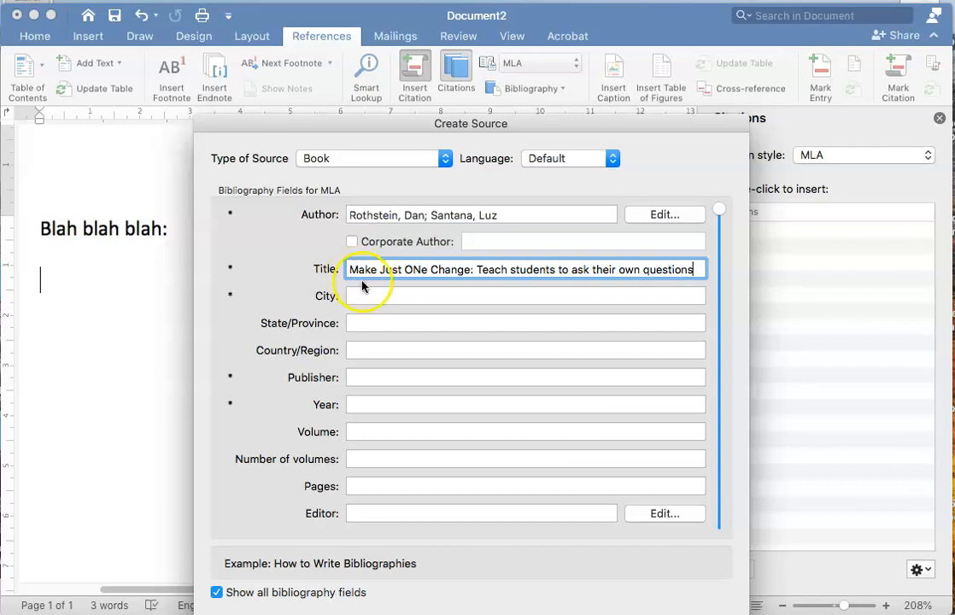
Set the source's city to Cambridge, state to Massachusetts and country to USA
click(377, 294)
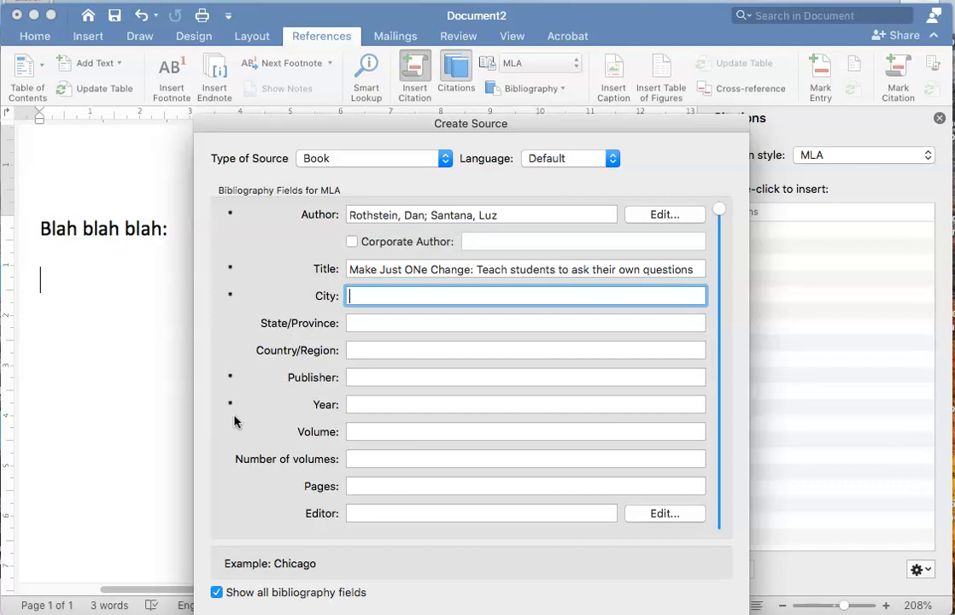
text(Cambridge)
click(359, 322)
text(Mass)
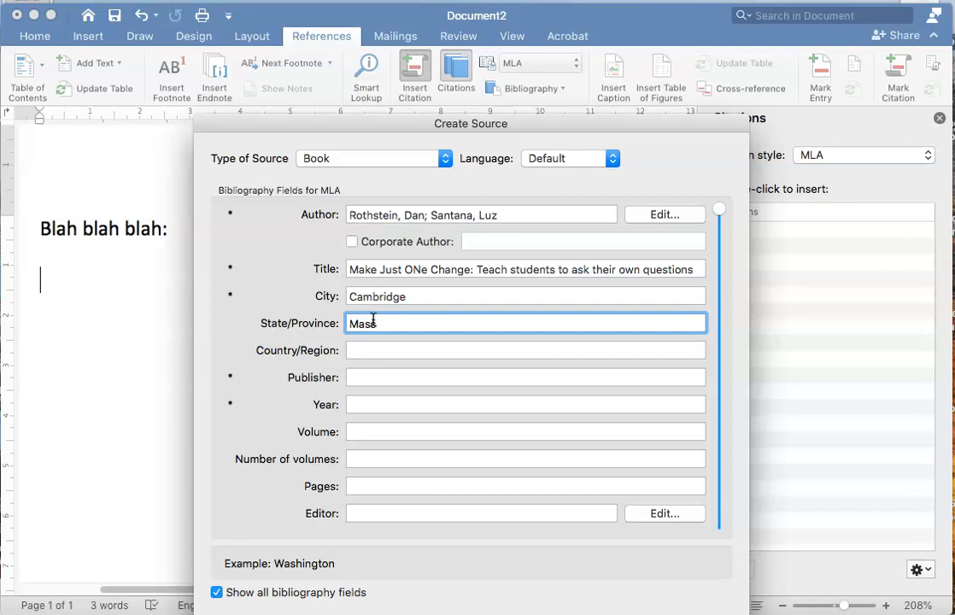
text(achusetts)
click(384, 351)
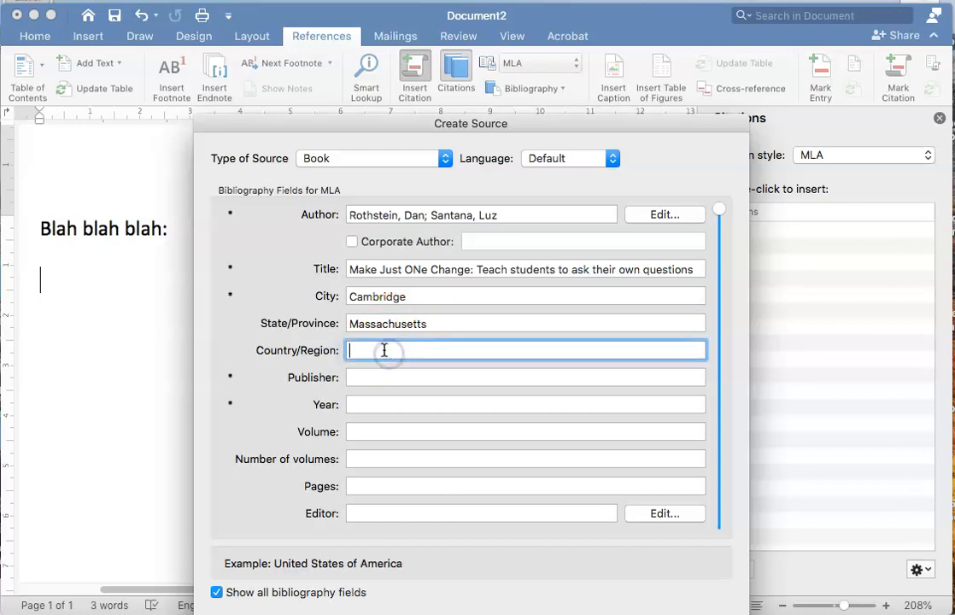
text(USA)
Set the publisher to Harvard Education Press and the year to 2017
click(391, 378)
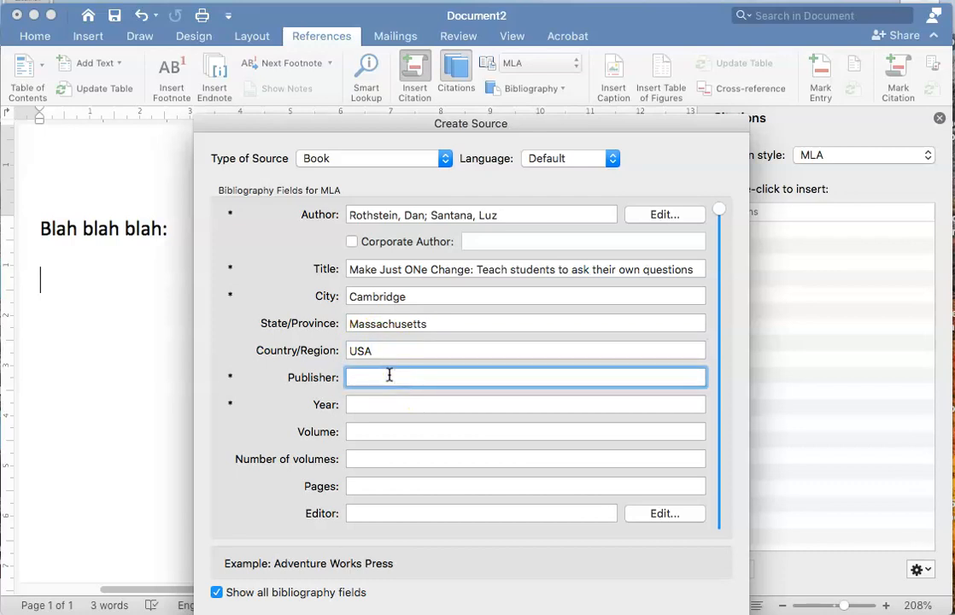
text(Harvard Education Press)
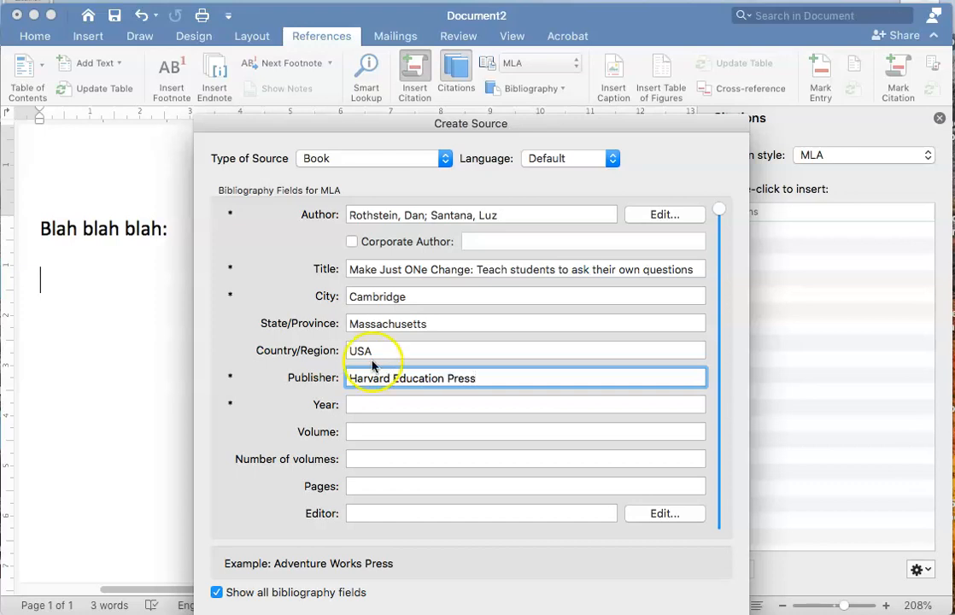
click(376, 412)
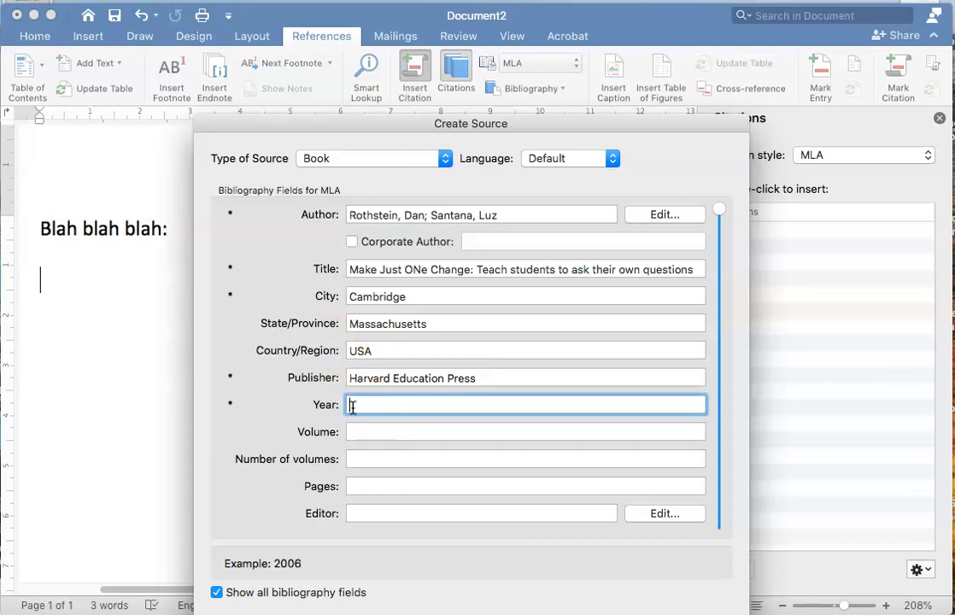
text(2017)
Look through the remaining bibliography fields and correct "ONe" to "One" in the source title
drag(719, 213, 720, 530)
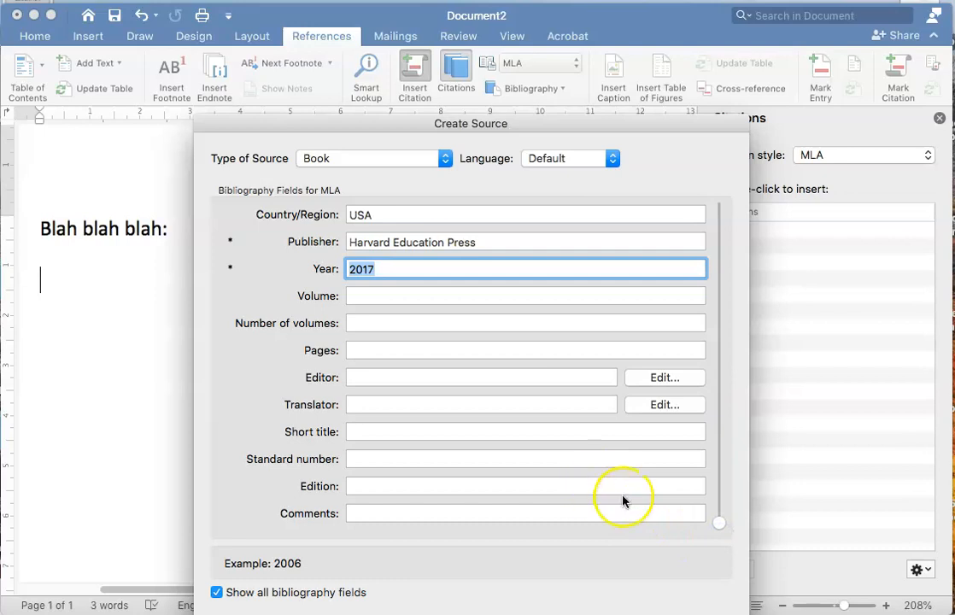
drag(718, 522, 719, 194)
click(412, 270)
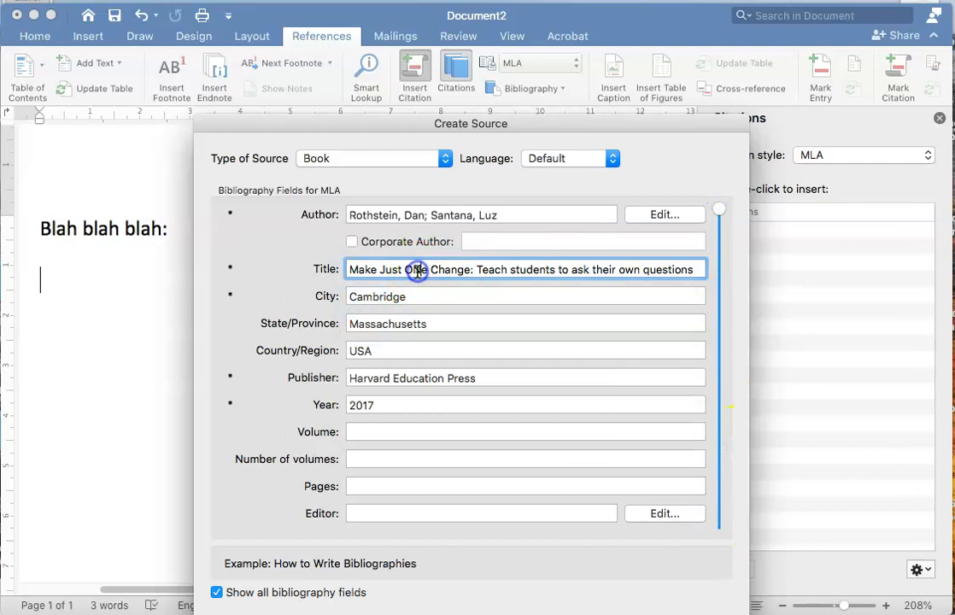
key(BackSpace)
text(n)
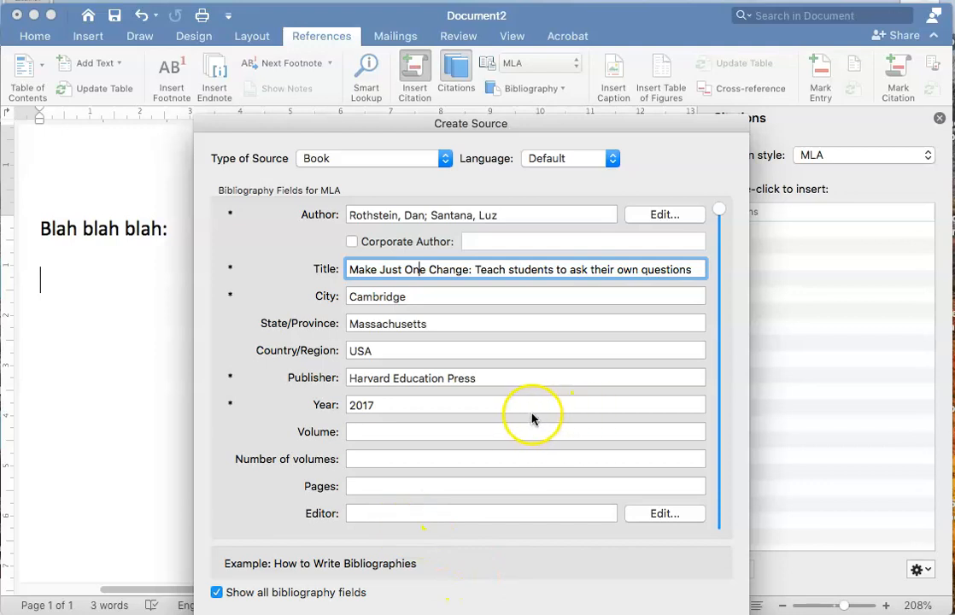
Review the available source types, keep Book, and insert the completed source as an in-text citation
click(444, 158)
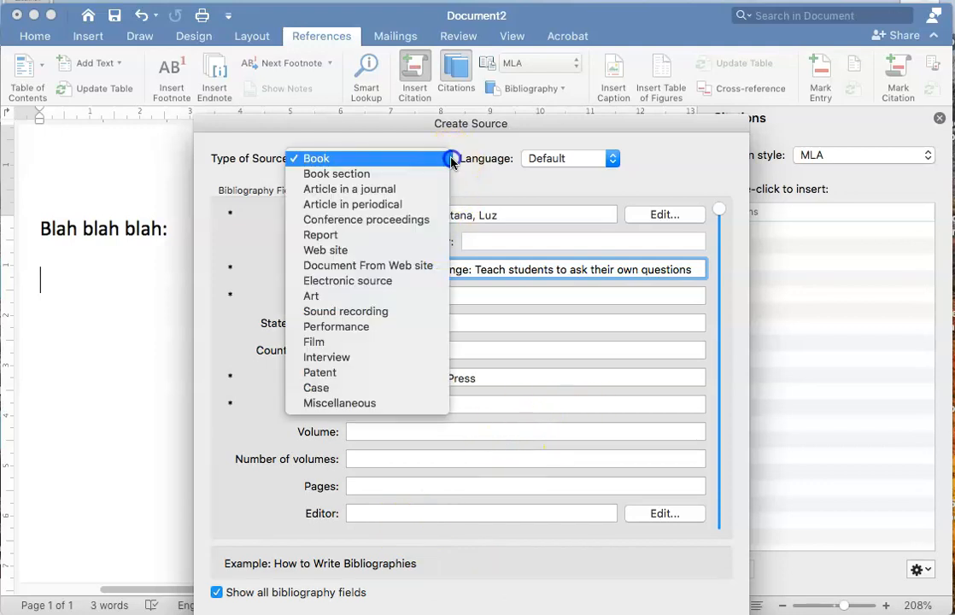
click(443, 158)
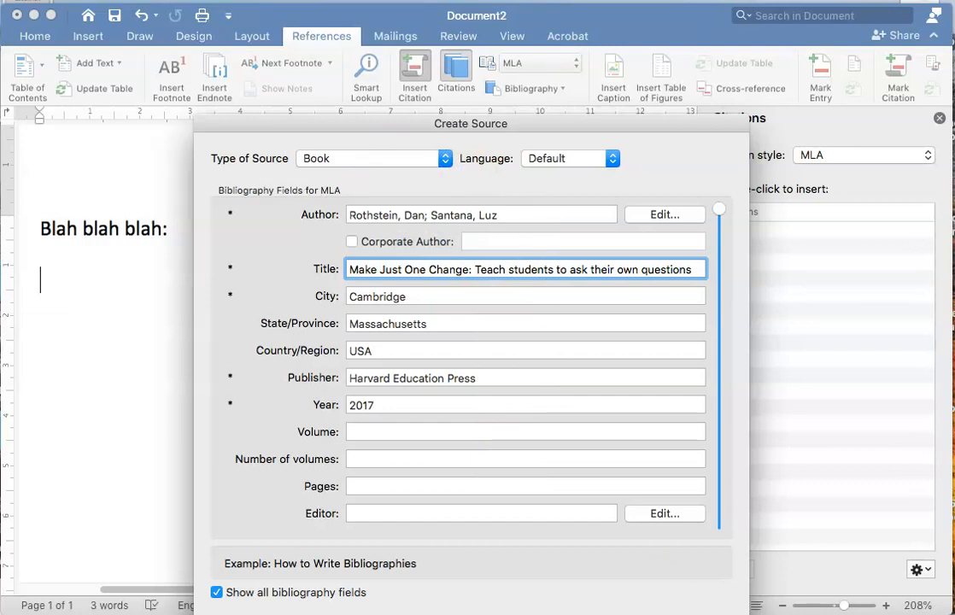
key(Return)
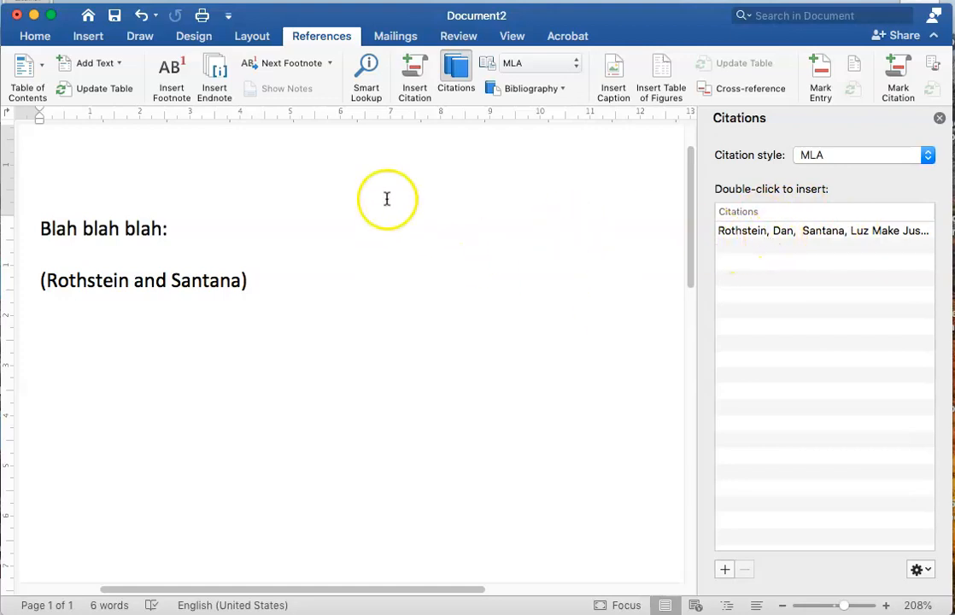
View the blank form for another source, cancel it, and look at the built-in Bibliography and Works Cited formats
click(416, 68)
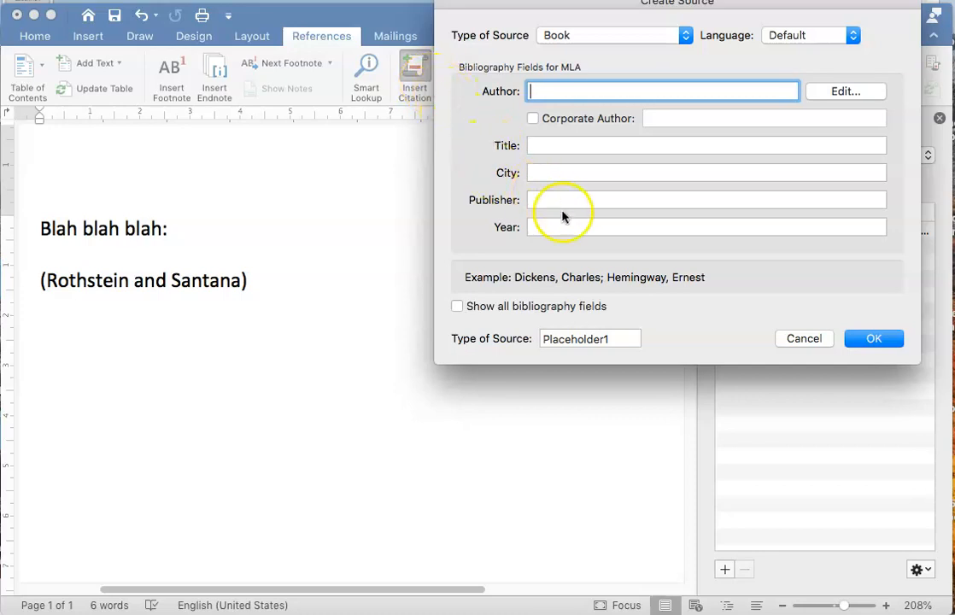
click(800, 337)
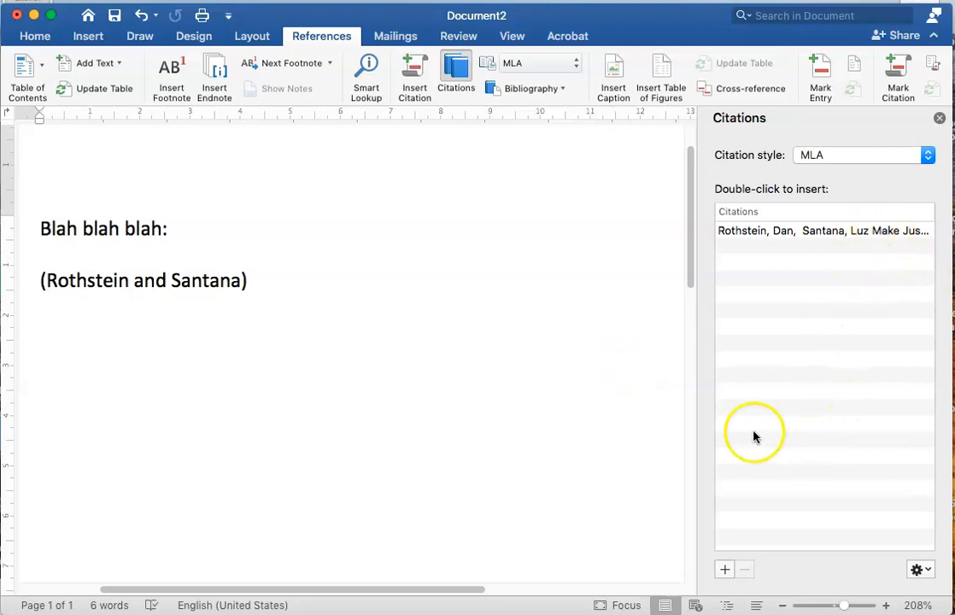
click(560, 90)
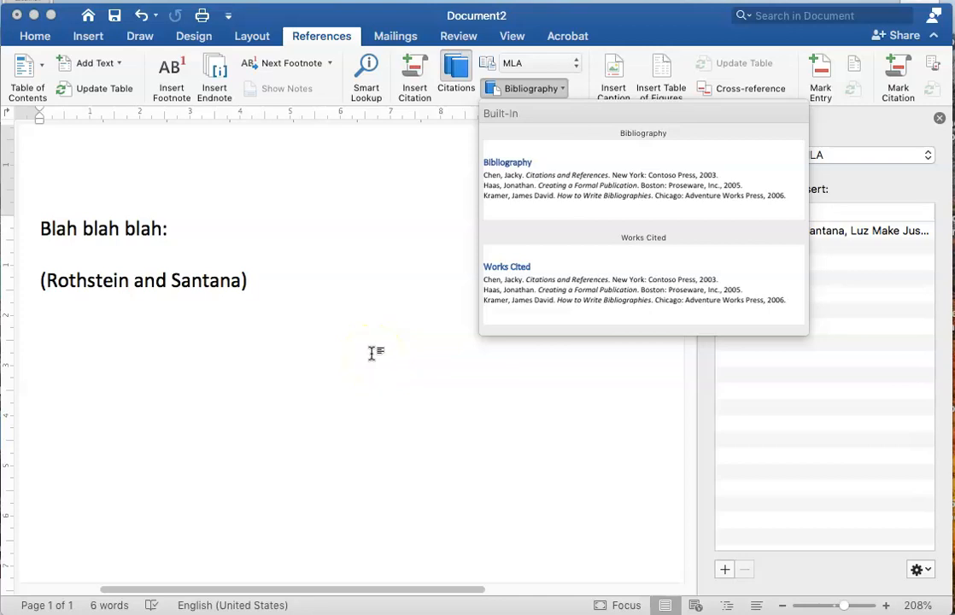
click(372, 353)
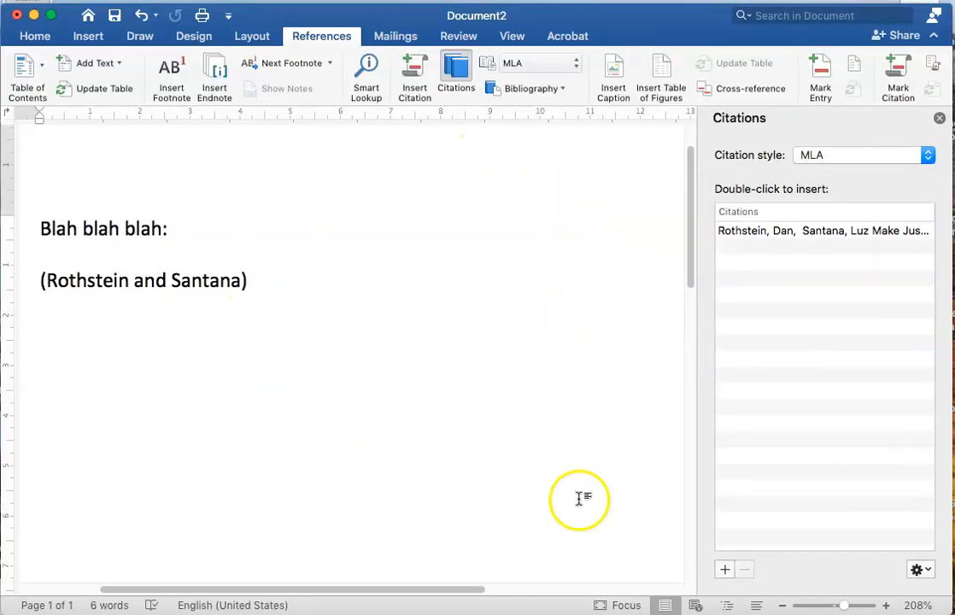